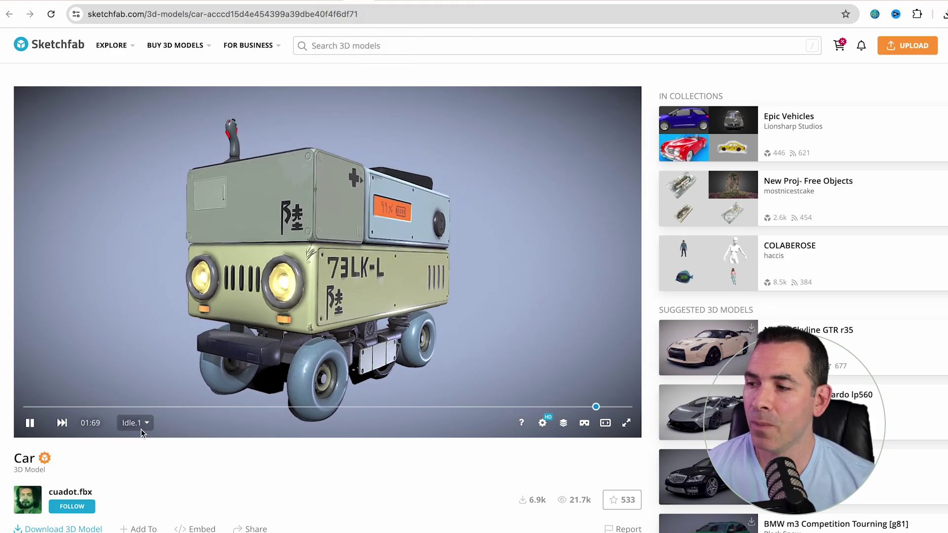
# Download the Sketchfab Car model in .glb format with 1k textures.
pyautogui.click(109, 407)
pyautogui.click(63, 529)
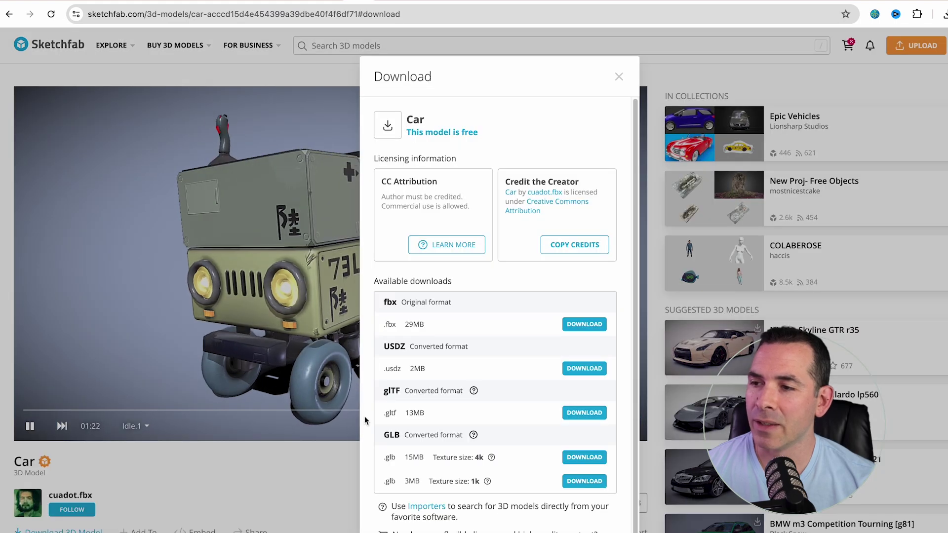
pyautogui.click(581, 481)
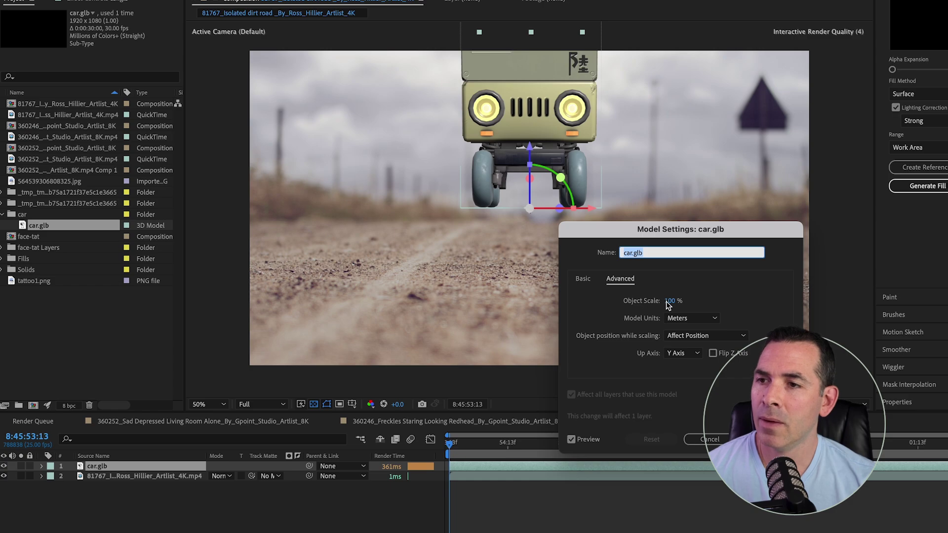
# Reduce car.glb's Object Scale from 100% to 45%.
pyautogui.moveTo(667, 304); pyautogui.dragTo(624, 305)
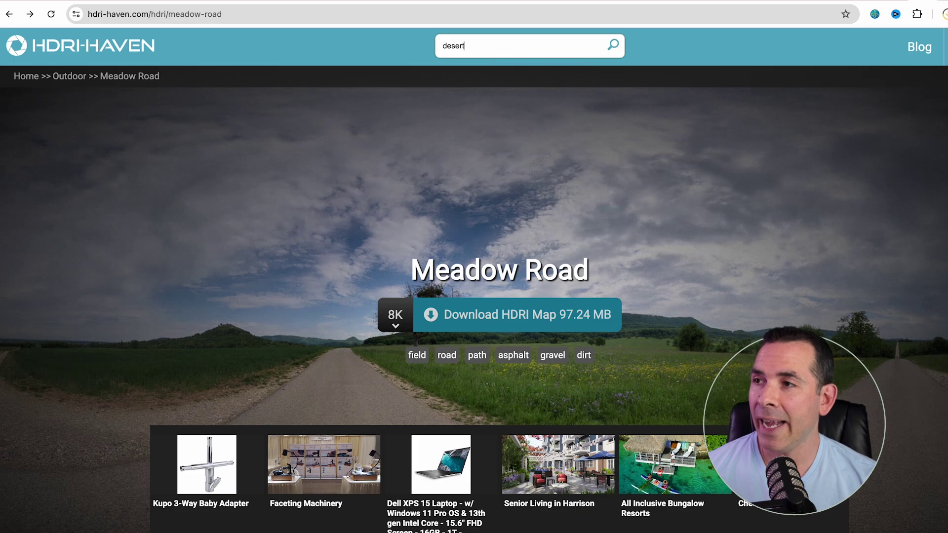
# Run an HDRI Haven search for 'desert'.
pyautogui.press('Return')
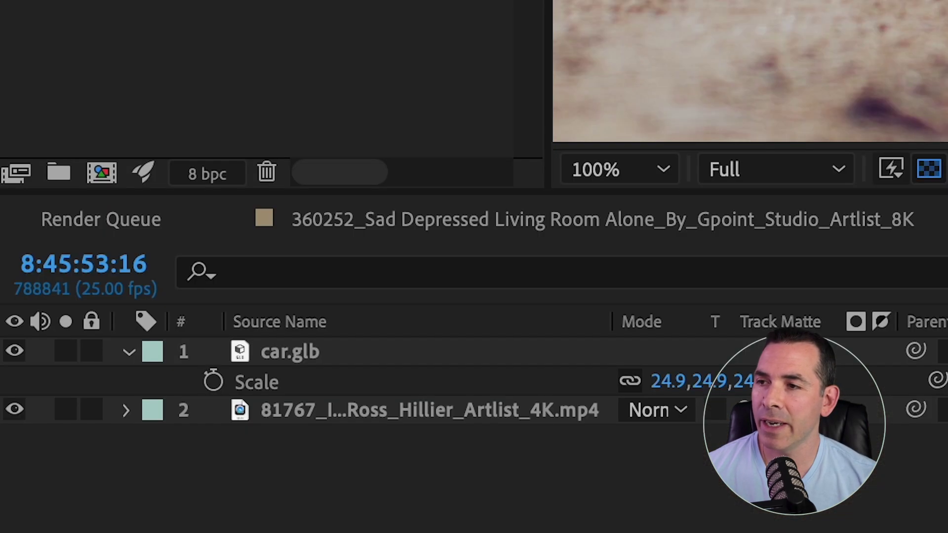
# Add fouriesburg_mountain_midday_8k.hdr above car.glb and hide the layer from the render.
pyautogui.moveTo(179, 268); pyautogui.dragTo(276, 346)
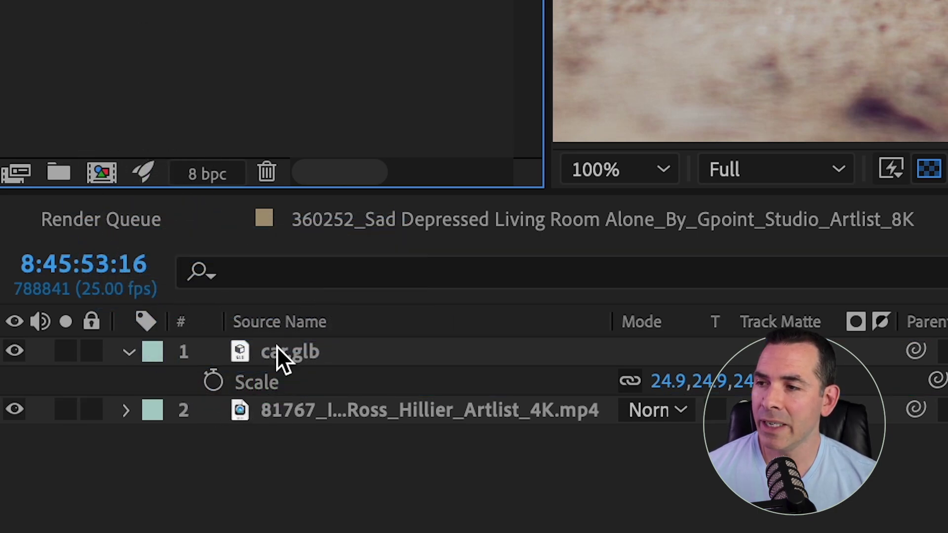
pyautogui.press('a')
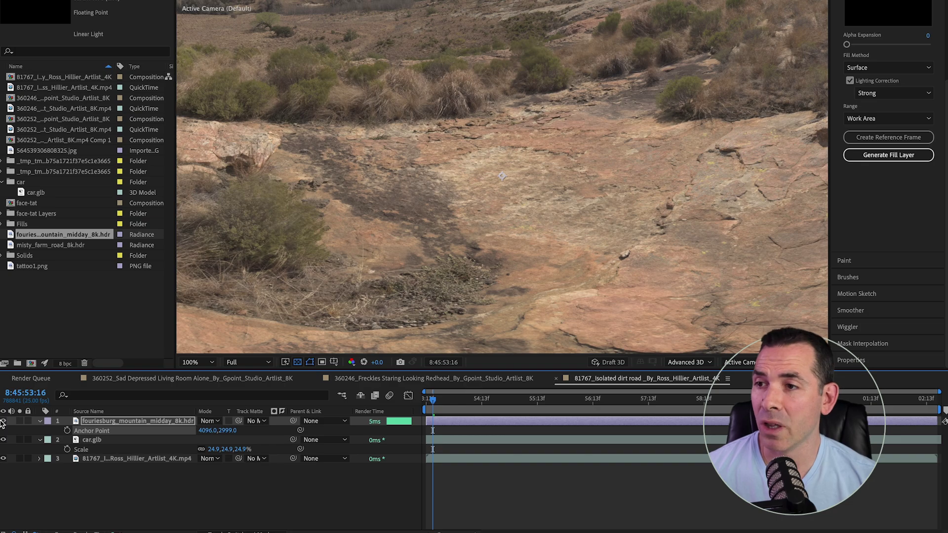
pyautogui.click(3, 421)
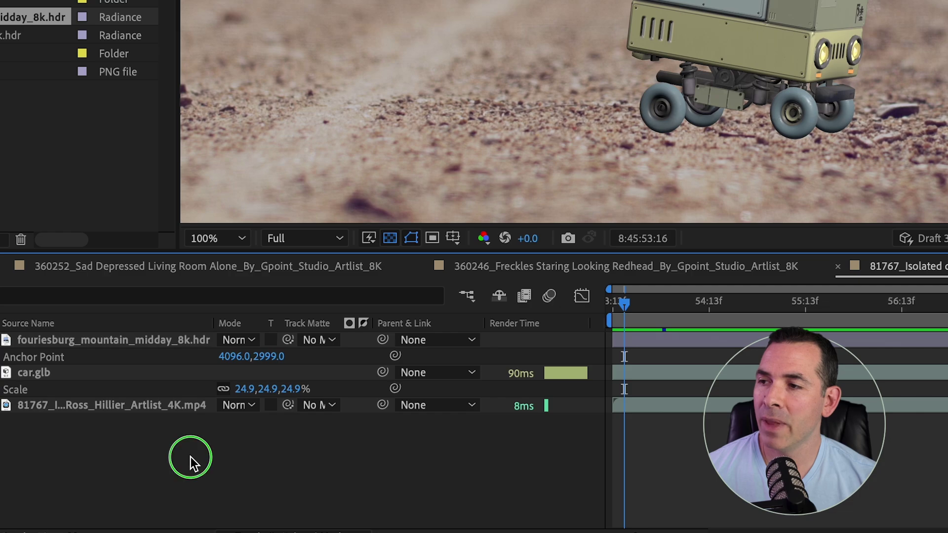
pyautogui.rightClick(183, 491)
# Add an Environment light sourced from the fouriesburg HDR at 168% intensity, -10° X, casting shadows.
pyautogui.moveTo(198, 397)
pyautogui.click(473, 370)
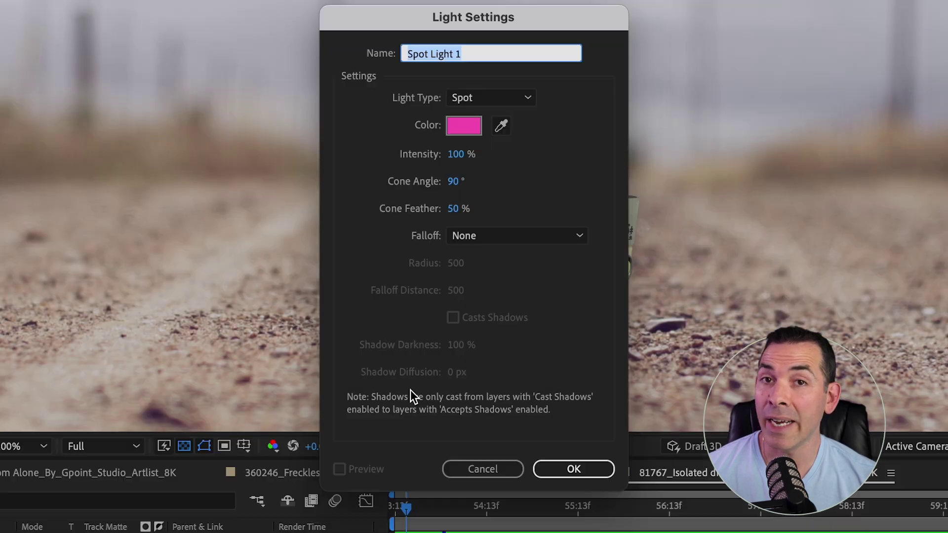
pyautogui.click(459, 102)
pyautogui.click(506, 198)
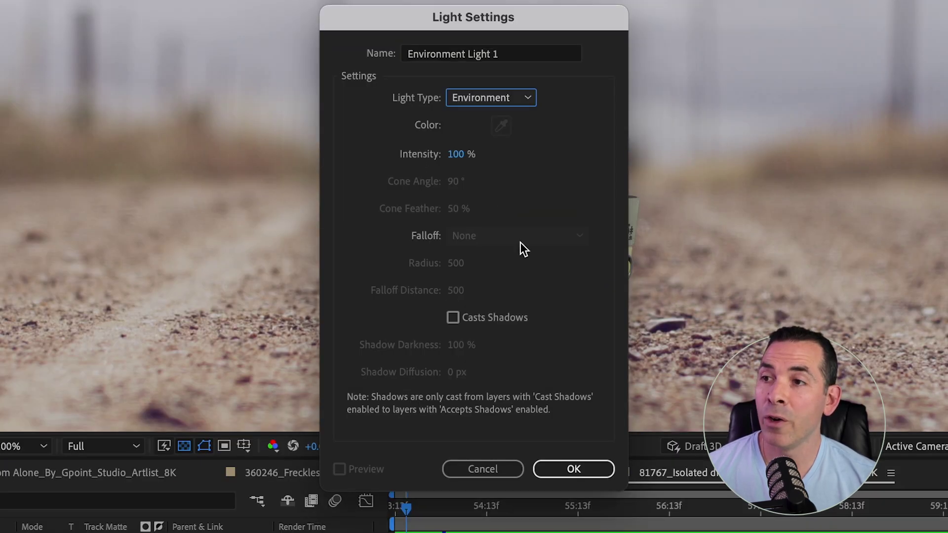
pyautogui.click(564, 465)
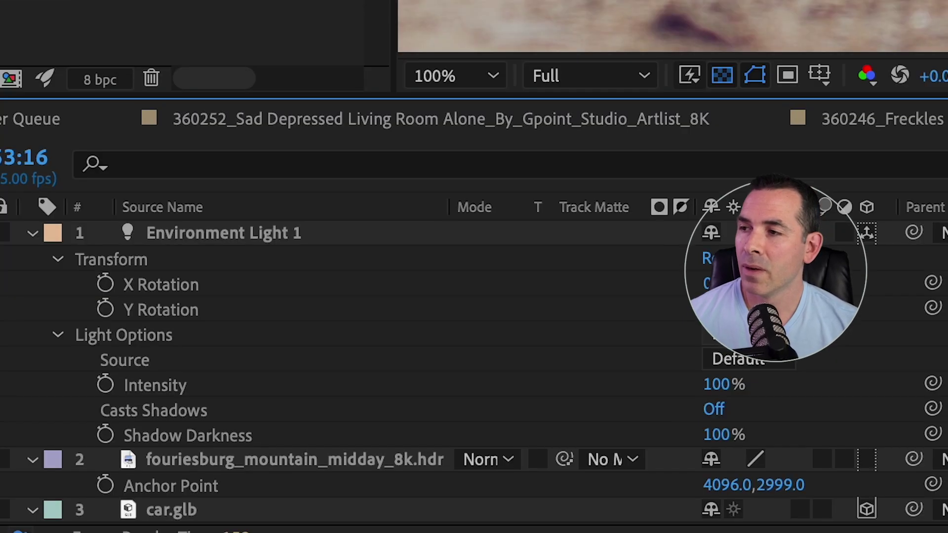
pyautogui.click(748, 359)
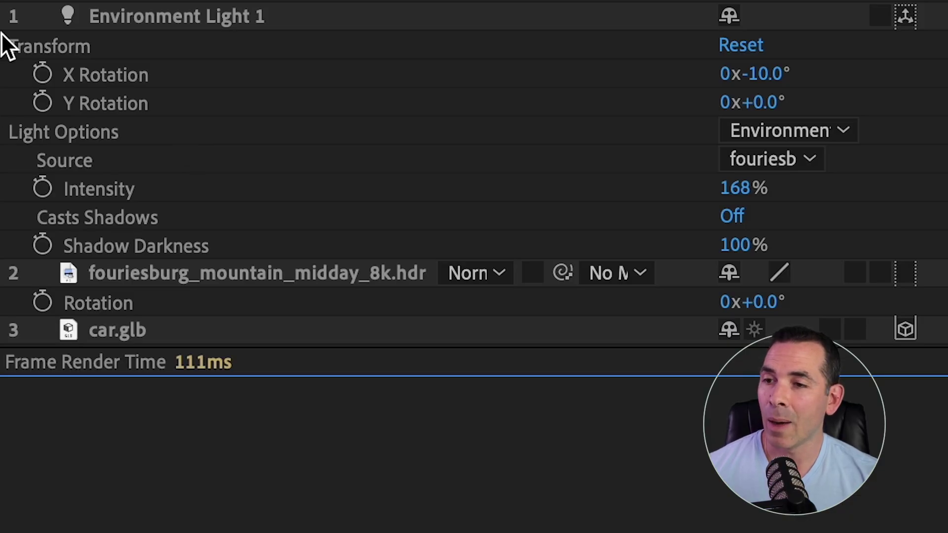
pyautogui.click(733, 216)
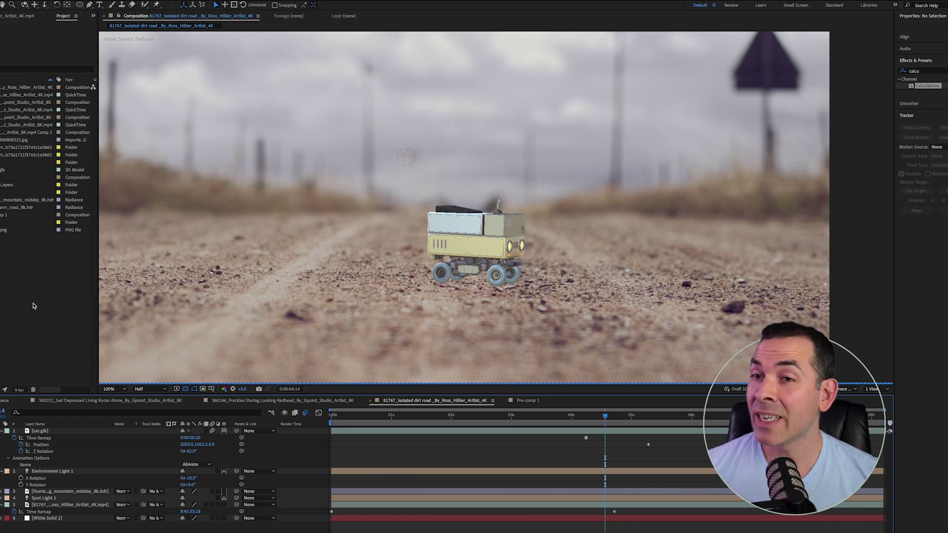
# Create a new white solid layer and scale it up to 159%.
pyautogui.rightClick(74, 530)
pyautogui.moveTo(105, 442)
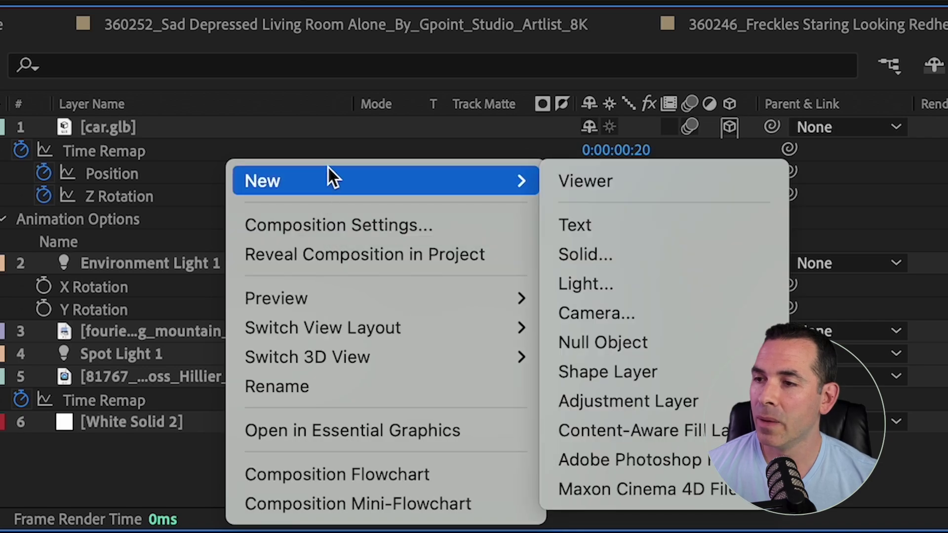
pyautogui.click(612, 256)
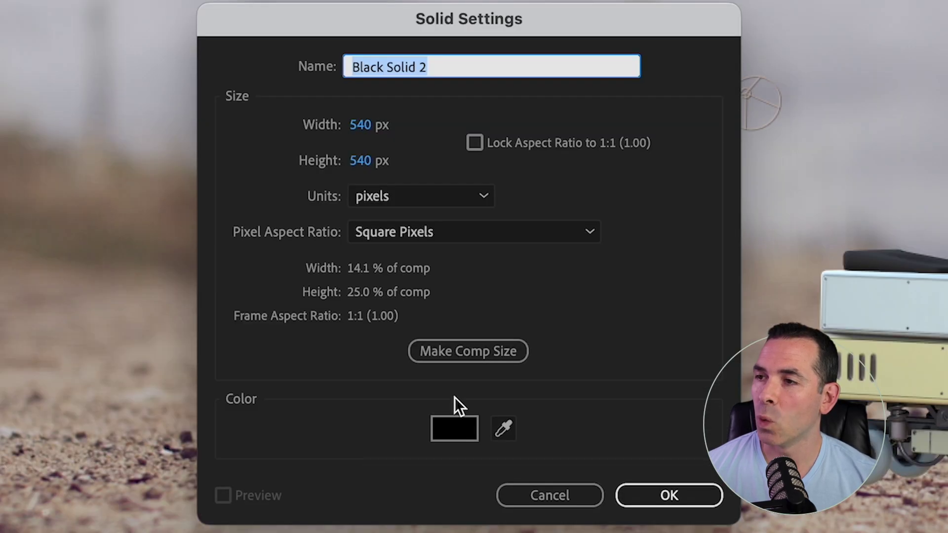
pyautogui.click(454, 428)
pyautogui.click(355, 313)
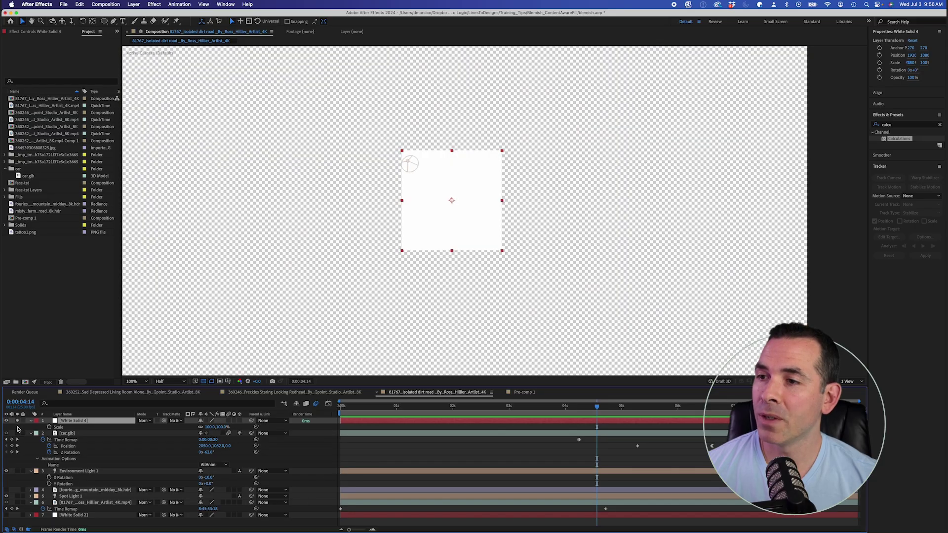
pyautogui.moveTo(206, 429); pyautogui.dragTo(227, 432)
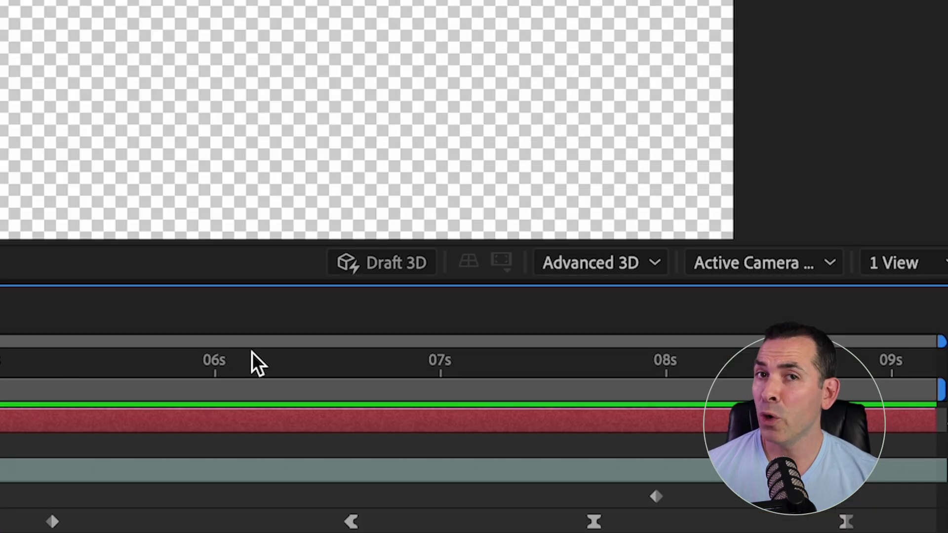
# With Draft 3D on, move White Solid 4 below car.glb, make it 3D, rotate -87° on X.
pyautogui.click(366, 273)
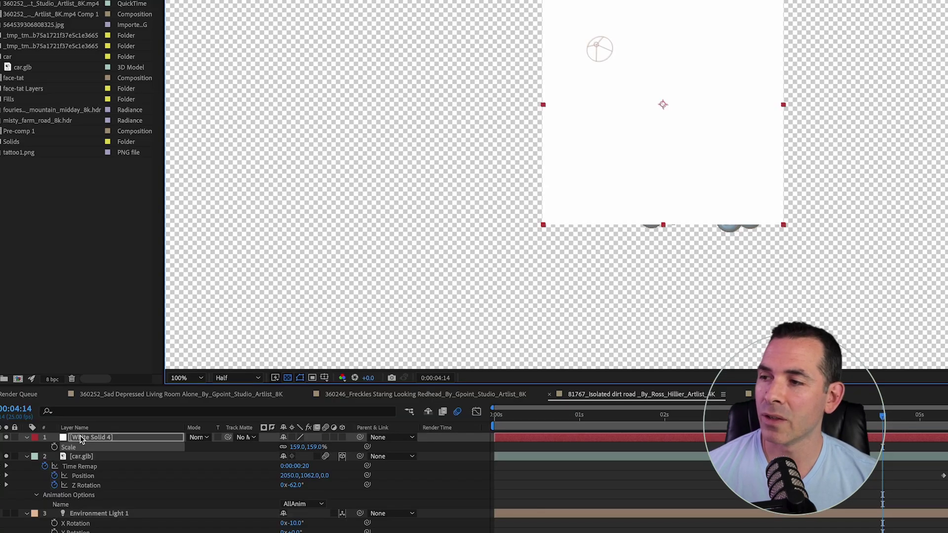
pyautogui.click(81, 439)
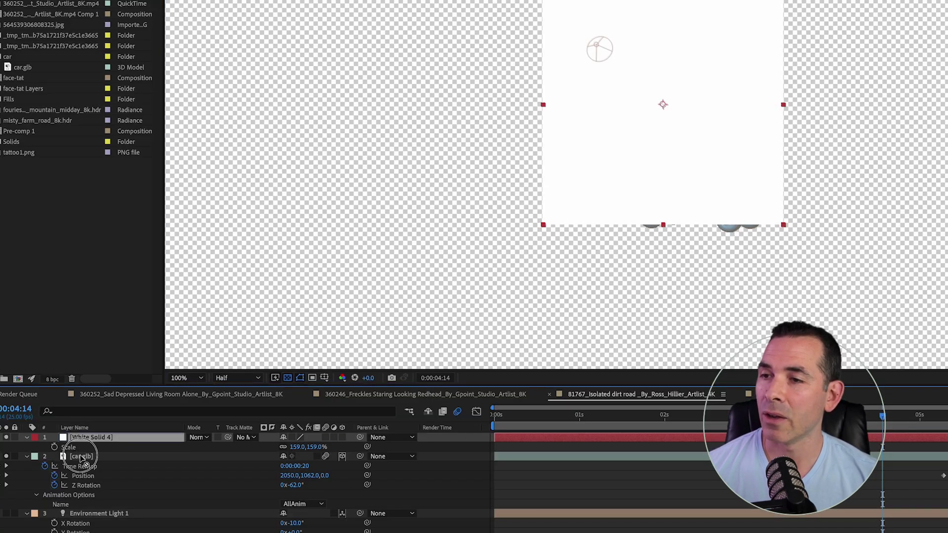
pyautogui.moveTo(81, 458); pyautogui.dragTo(81, 484)
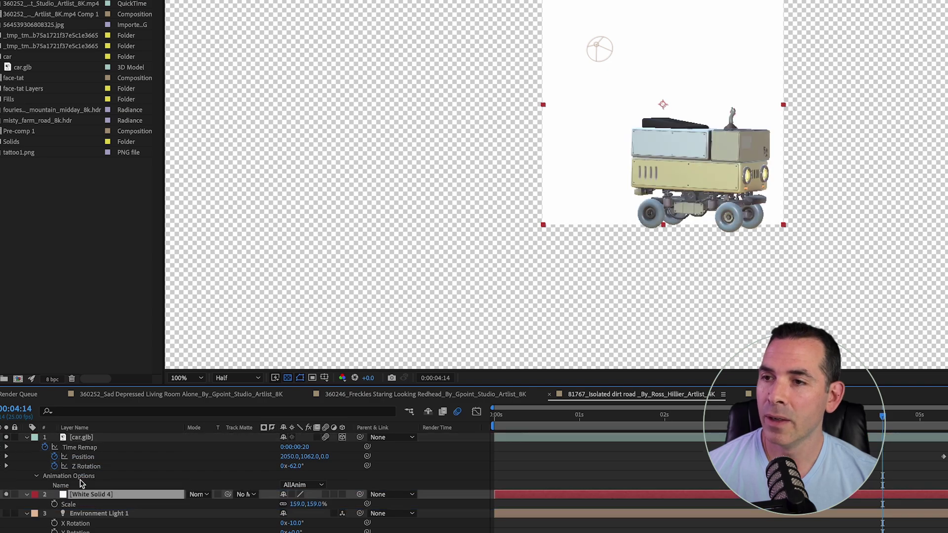
pyautogui.click(343, 495)
pyautogui.press('r')
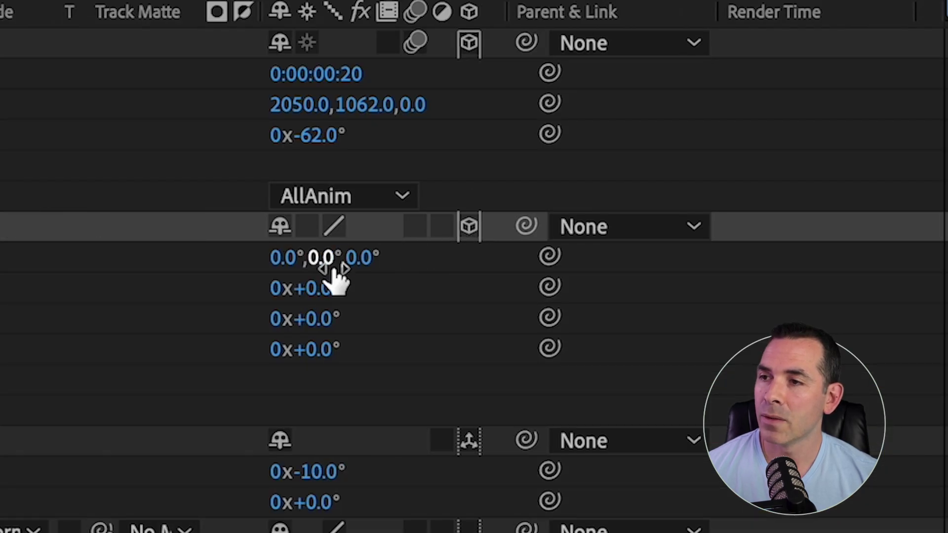
pyautogui.moveTo(336, 269); pyautogui.dragTo(405, 269)
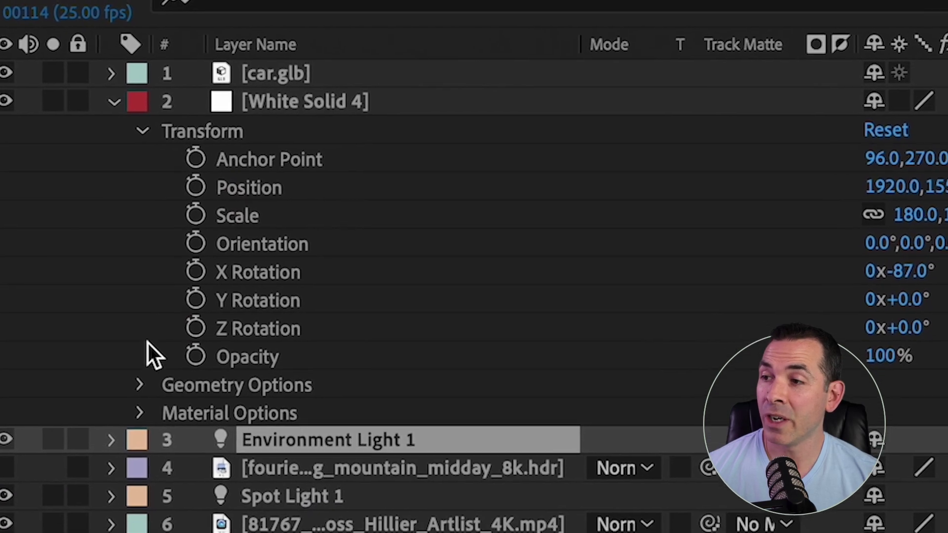
# Set White Solid 4 to accept shadows only and raise its opacity to 69%.
pyautogui.click(139, 413)
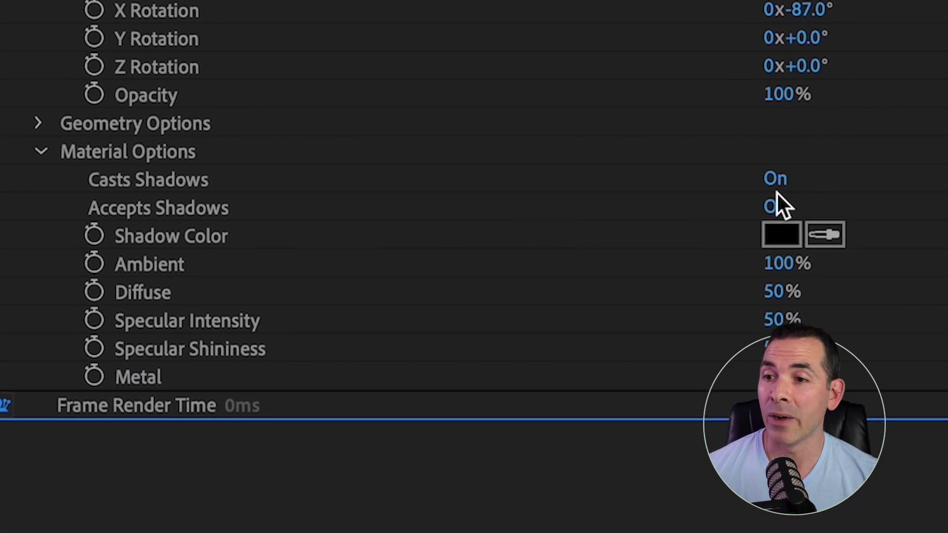
pyautogui.click(760, 171)
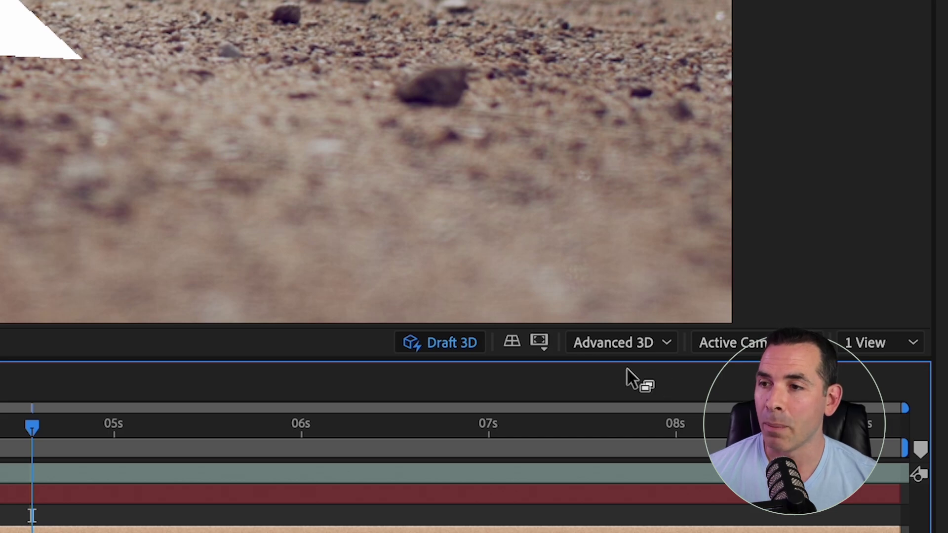
pyautogui.click(457, 347)
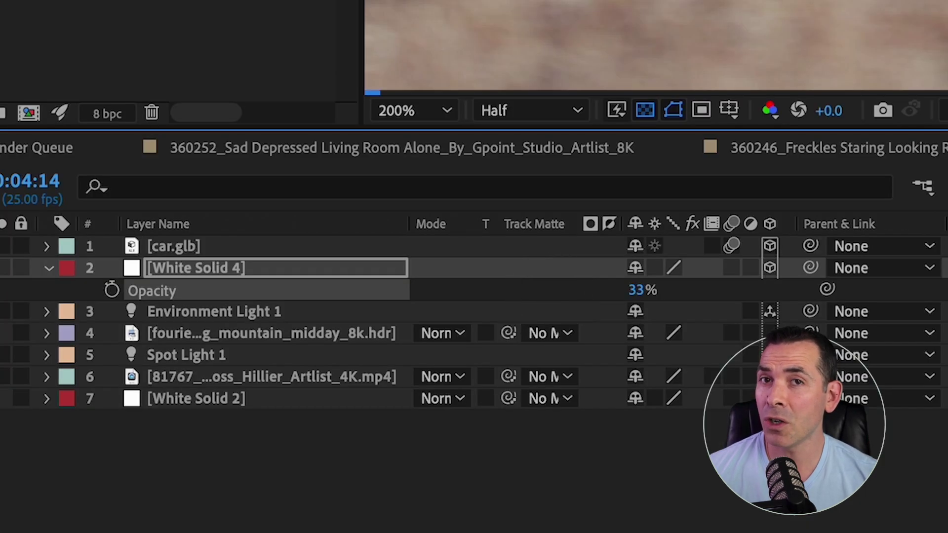
pyautogui.moveTo(551, 295); pyautogui.dragTo(596, 294)
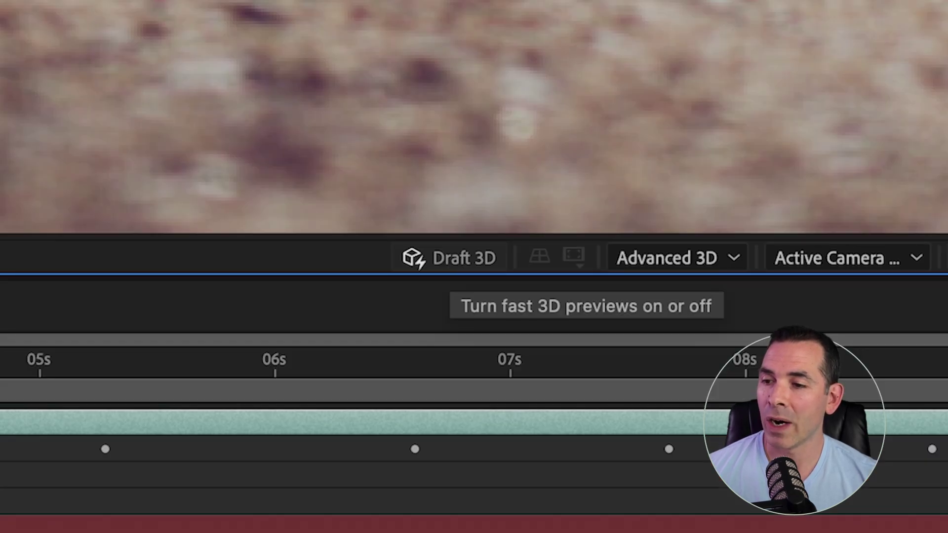
pyautogui.click(737, 389)
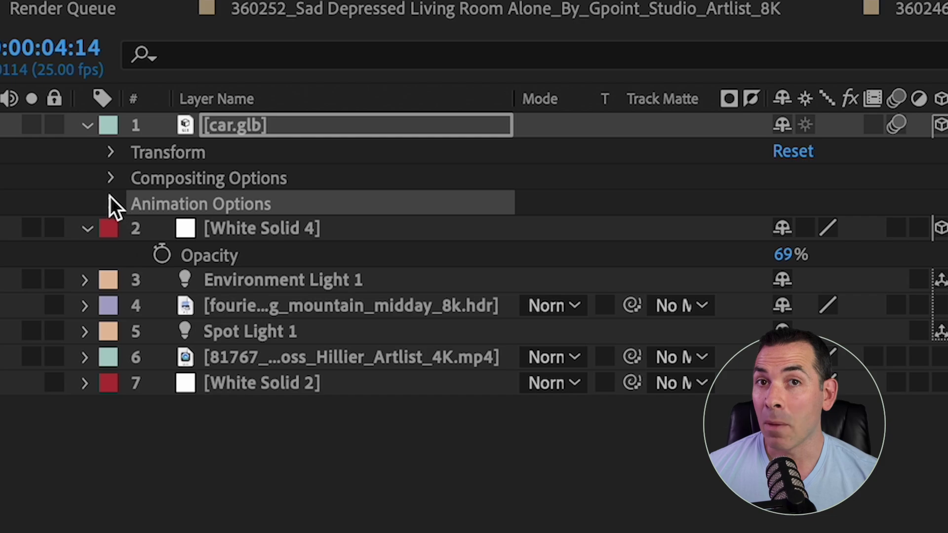
# Choose AllAnim as the animation name in car.glb's Animation Options.
pyautogui.click(110, 302)
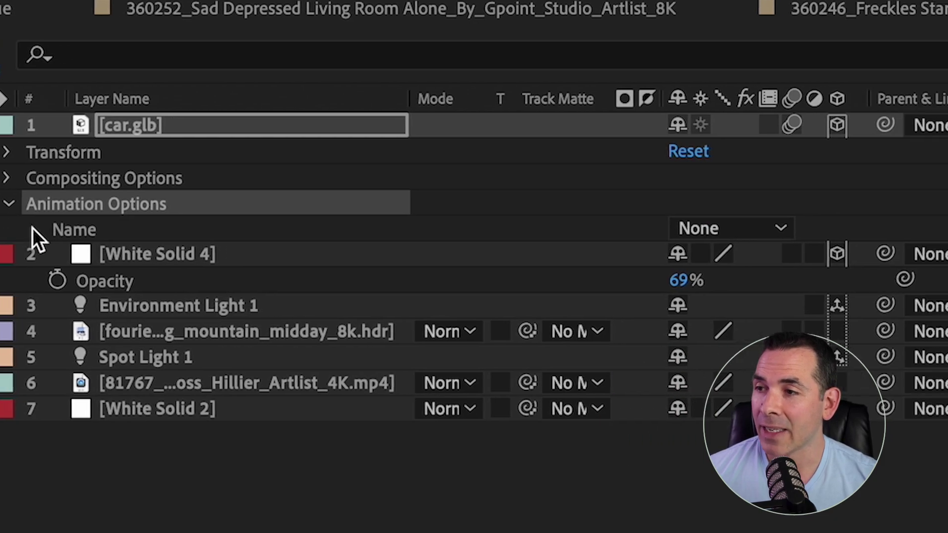
pyautogui.click(466, 230)
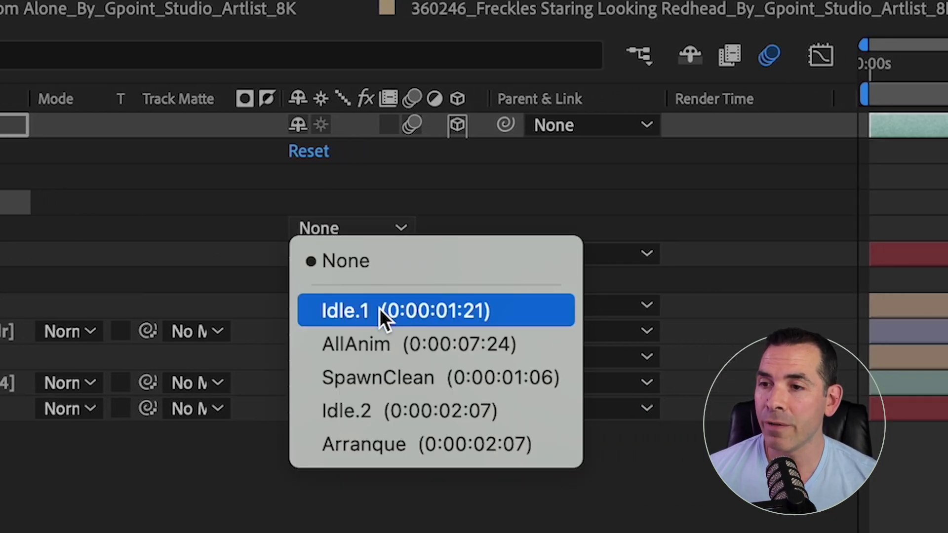
pyautogui.click(387, 345)
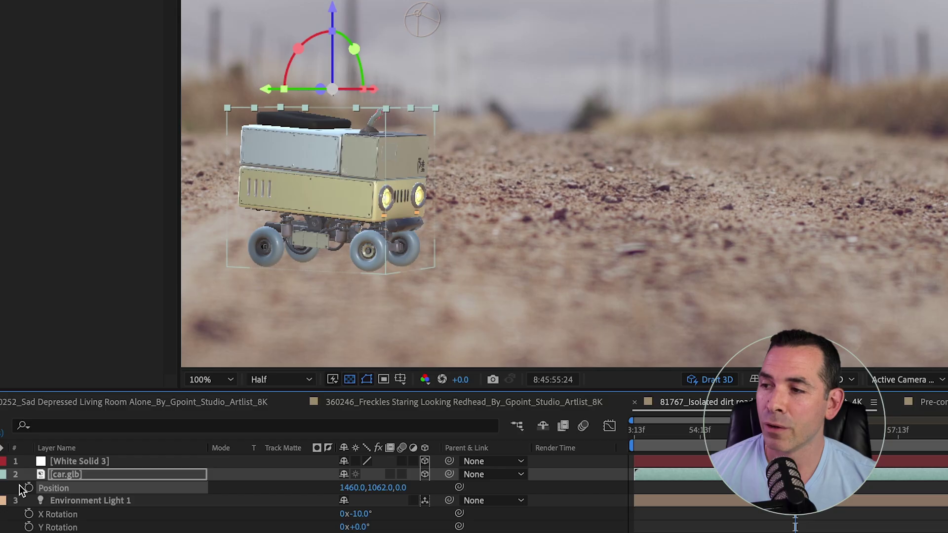
# Select car.glb's Position property to keyframe its path across the road.
pyautogui.click(21, 486)
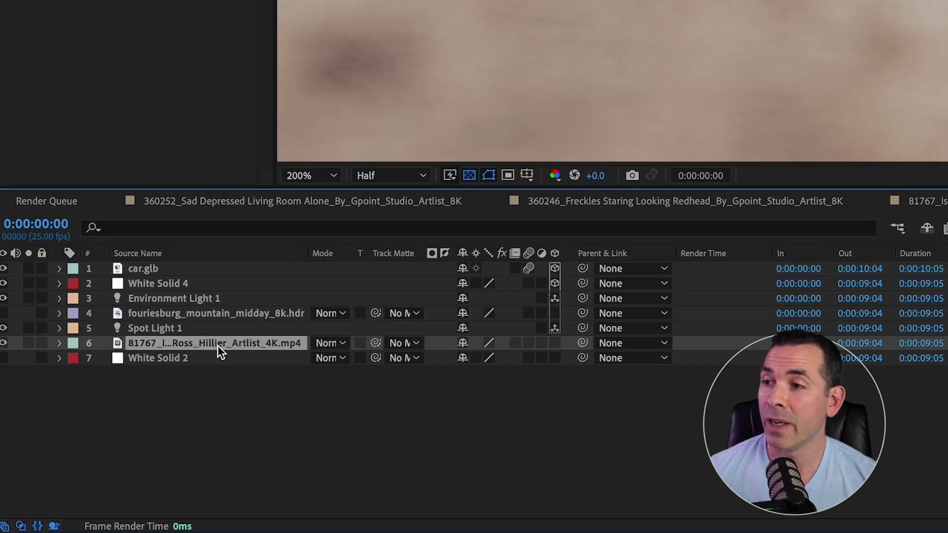
# Make the road footage a guide layer, then pre-compose all layers with the footage beneath.
pyautogui.rightClick(254, 345)
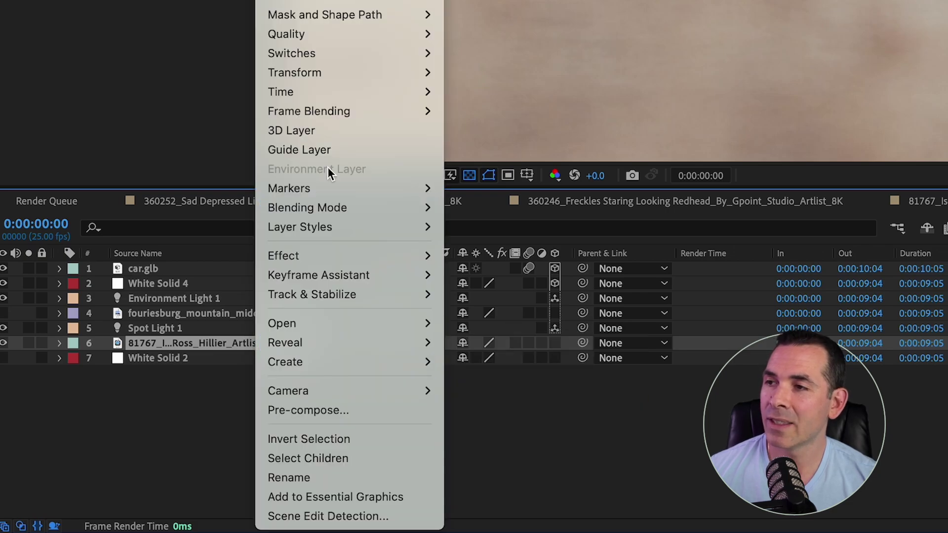
pyautogui.click(326, 151)
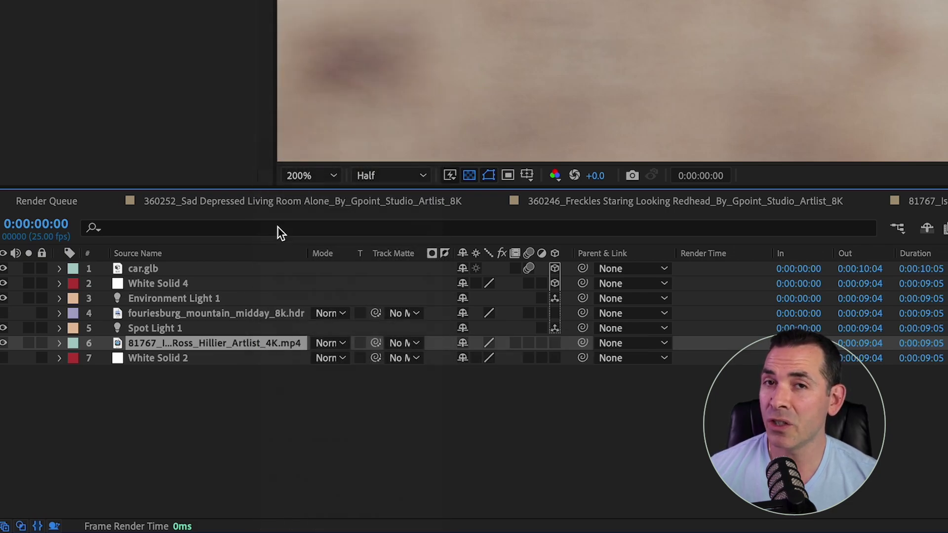
pyautogui.hotkey('ctrl', 'a')
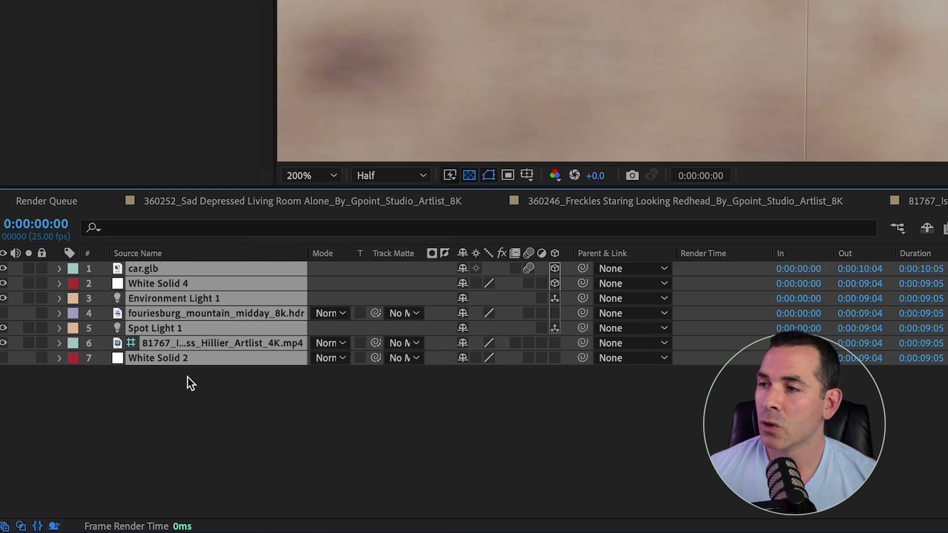
pyautogui.rightClick(203, 318)
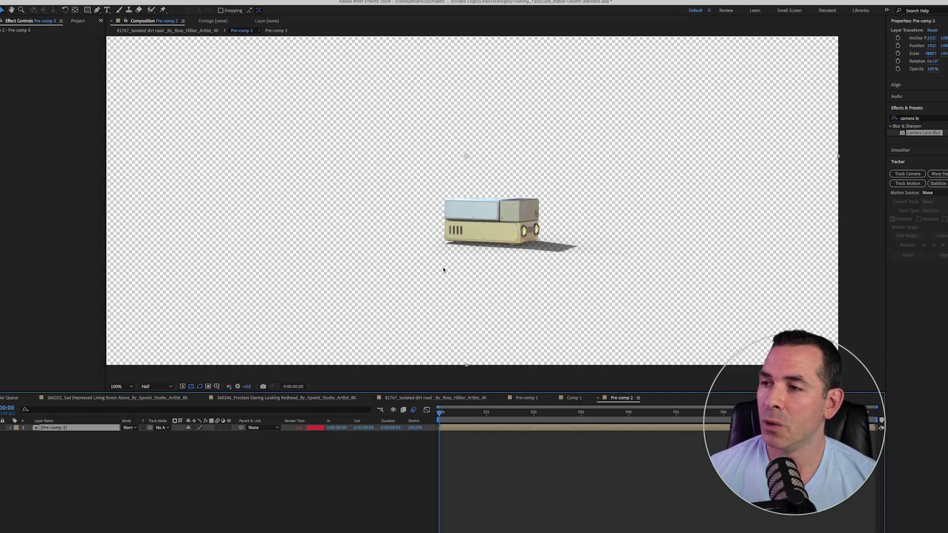
pyautogui.scroll(1, 444, 269)
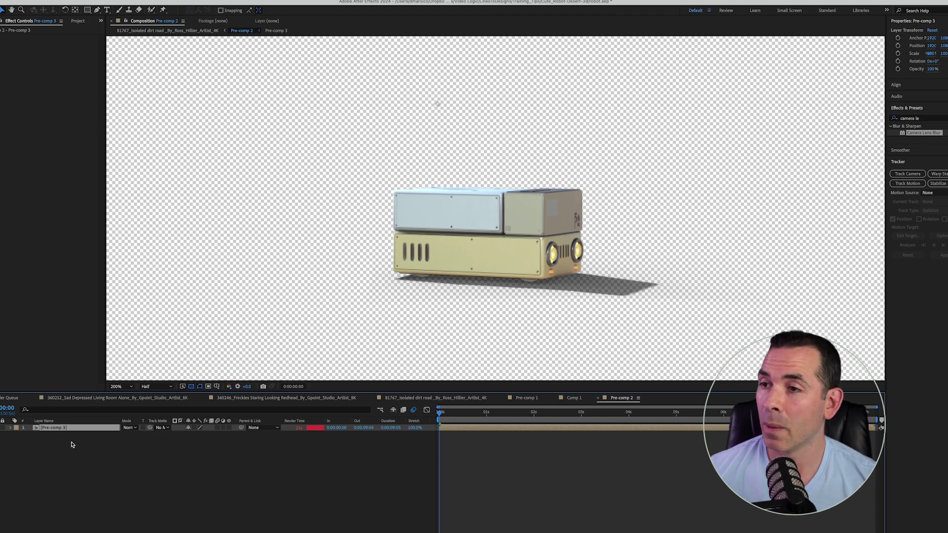
pyautogui.press('super+slash')
# Put the road footage beneath the robot pre-comp and give the robot Camera Lens Blur, radius 20.
pyautogui.moveTo(64, 430); pyautogui.dragTo(66, 437)
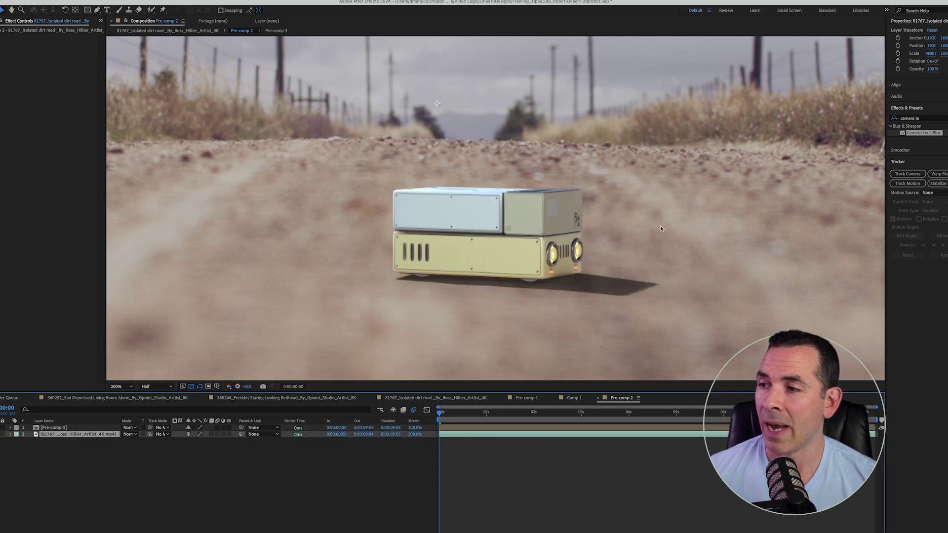
pyautogui.moveTo(919, 133); pyautogui.dragTo(557, 428)
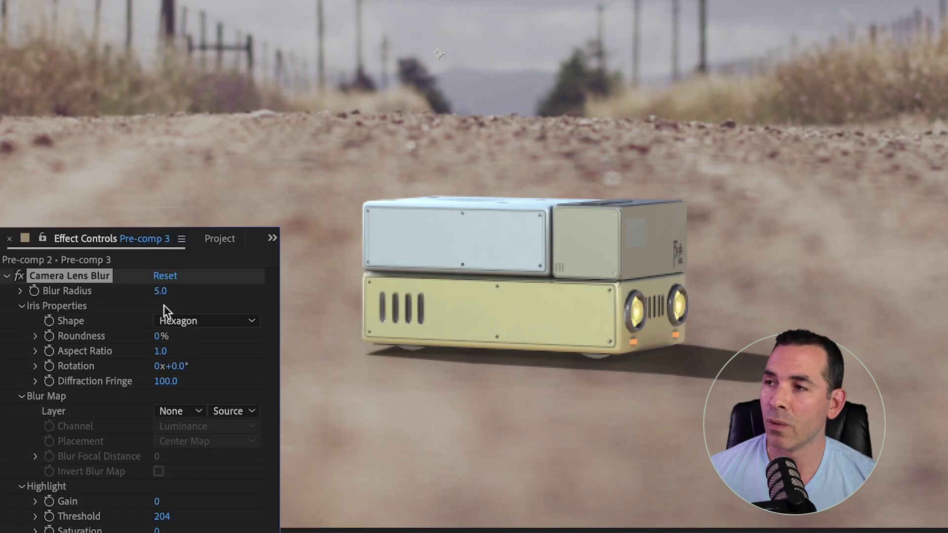
pyautogui.click(163, 295)
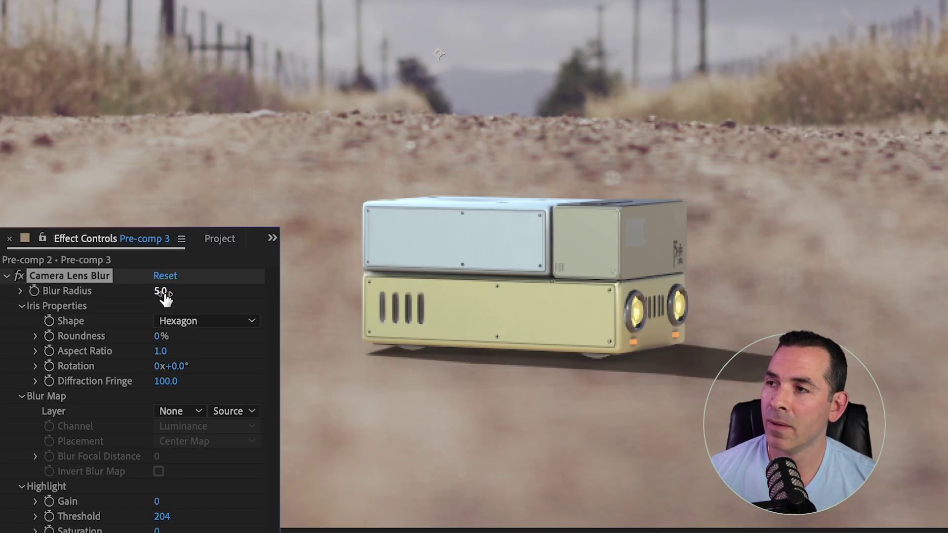
pyautogui.write('20')
pyautogui.press('Return')
# Try a Blur Radius of 10, then settle on 15 to match the background.
pyautogui.click(186, 291)
pyautogui.write('10')
pyautogui.press('Return')
pyautogui.click(164, 291)
pyautogui.write('15')
pyautogui.press('Return')
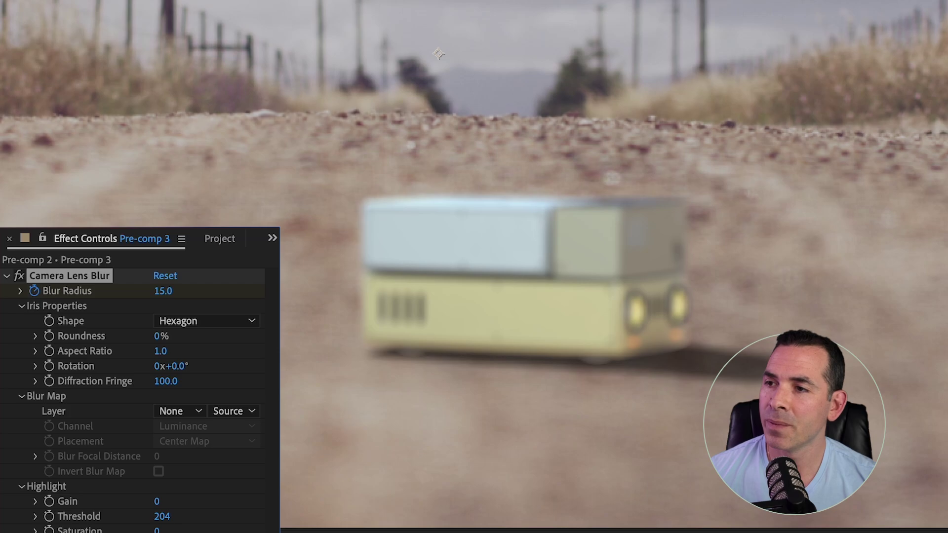